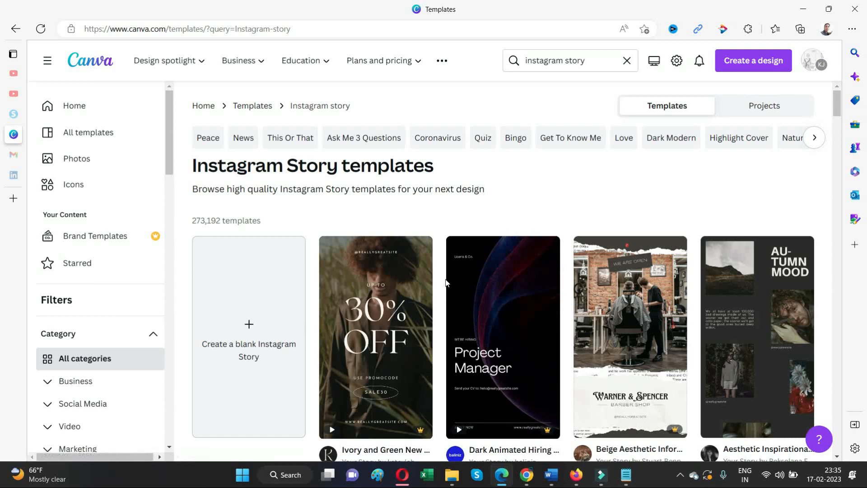
Browse the Instagram Story template results down to the food and pizza designs for one to customise.
{"action": "scroll", "coordinate": [446, 282], "scroll_direction": "down", "scroll_amount": 5}
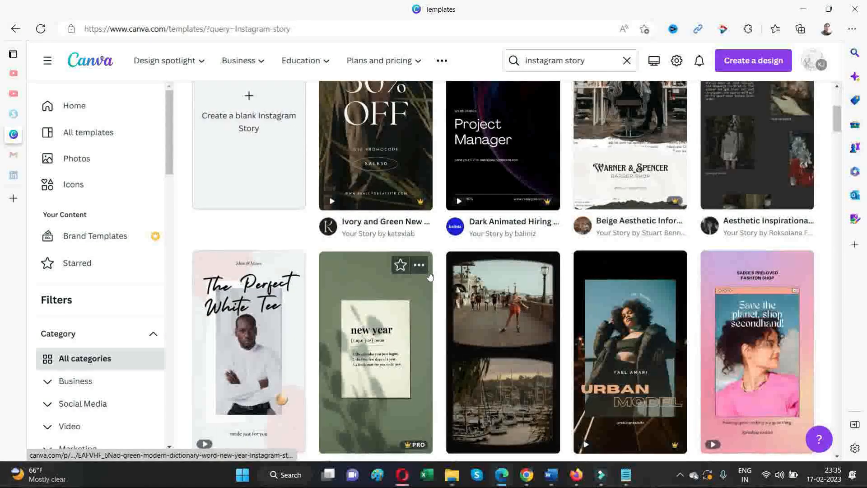
{"action": "scroll", "coordinate": [429, 276], "scroll_direction": "up", "scroll_amount": 2}
{"action": "scroll", "coordinate": [514, 276], "scroll_direction": "down", "scroll_amount": 9}
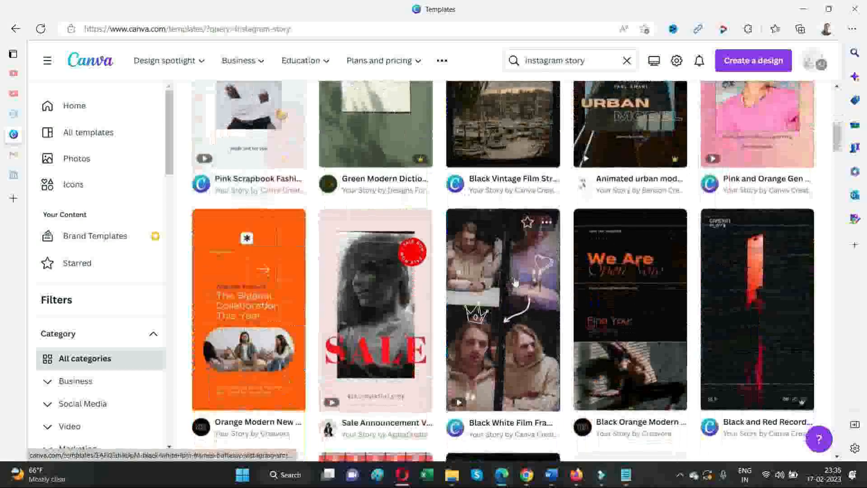
{"action": "scroll", "coordinate": [515, 282], "scroll_direction": "down", "scroll_amount": 4}
{"action": "scroll", "coordinate": [514, 283], "scroll_direction": "down", "scroll_amount": 4}
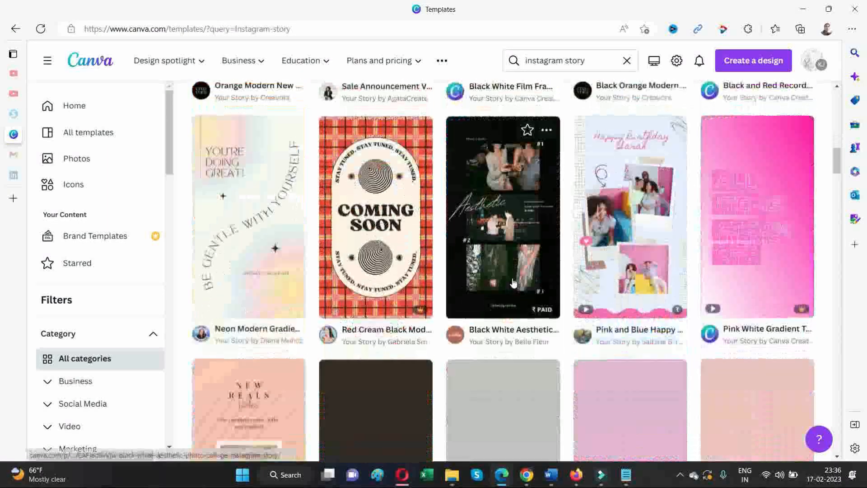
{"action": "scroll", "coordinate": [514, 283], "scroll_direction": "down", "scroll_amount": 4}
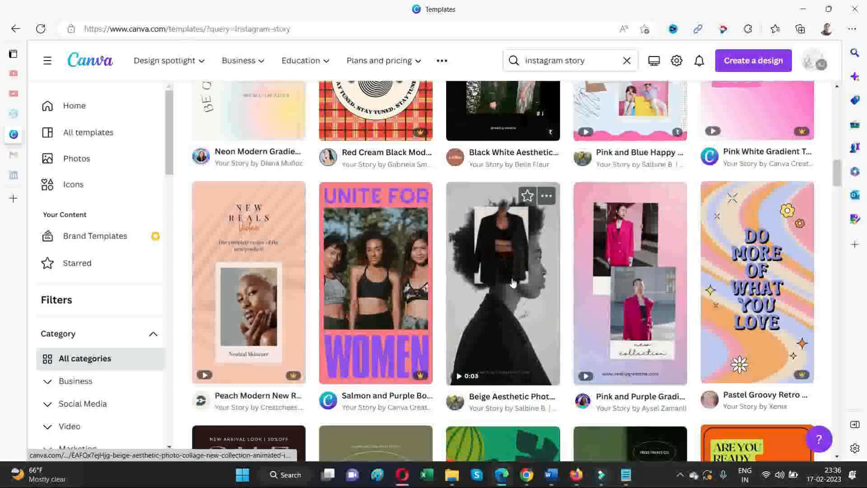
{"action": "scroll", "coordinate": [512, 283], "scroll_direction": "down", "scroll_amount": 4}
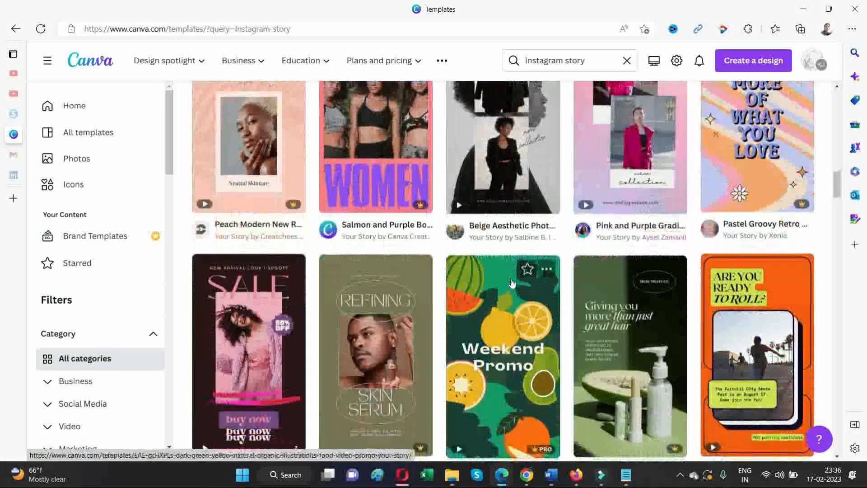
{"action": "scroll", "coordinate": [512, 282], "scroll_direction": "down", "scroll_amount": 5}
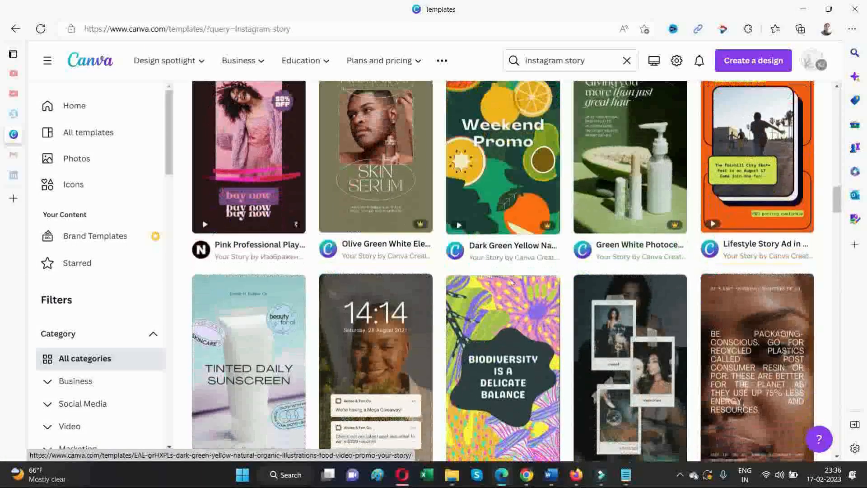
{"action": "scroll", "coordinate": [511, 282], "scroll_direction": "down", "scroll_amount": 4}
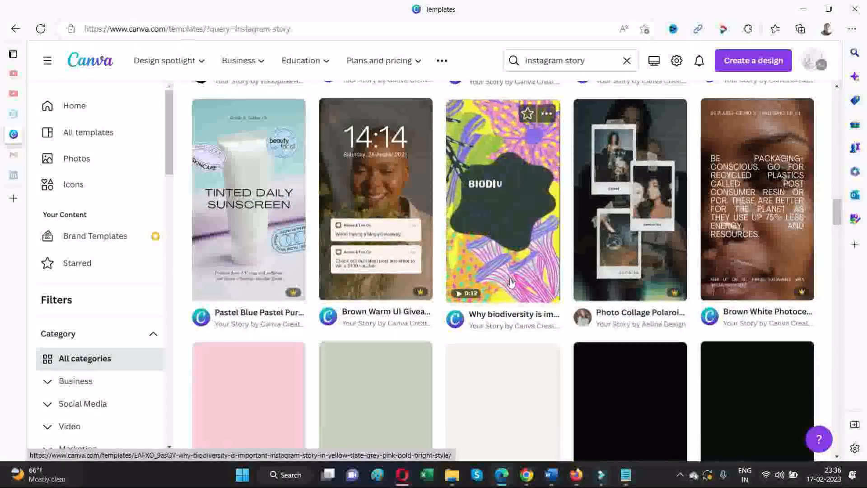
{"action": "scroll", "coordinate": [510, 283], "scroll_direction": "down", "scroll_amount": 4}
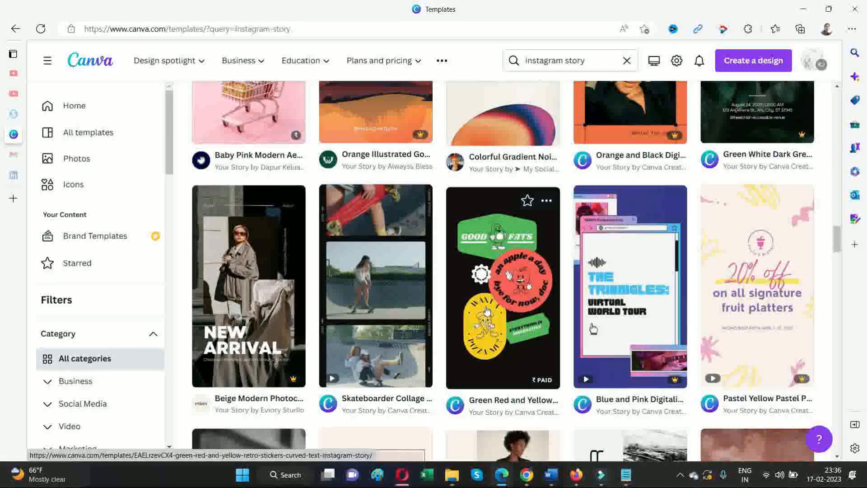
{"action": "scroll", "coordinate": [486, 310], "scroll_direction": "down", "scroll_amount": 7}
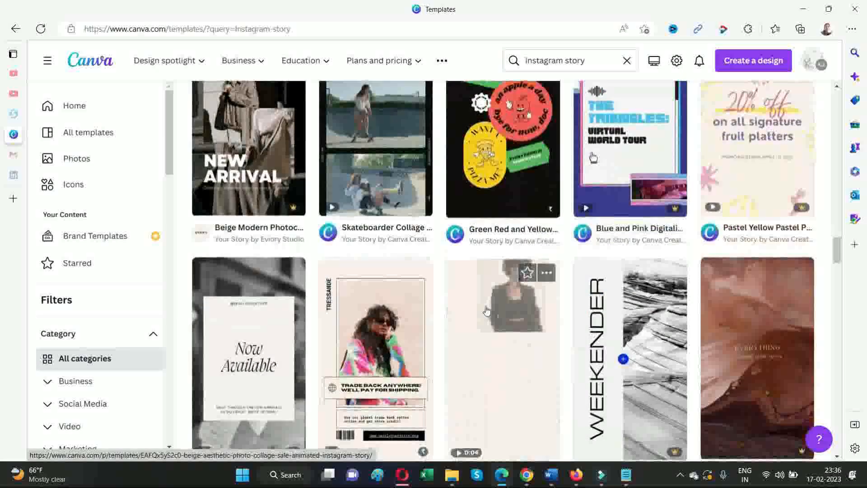
{"action": "scroll", "coordinate": [450, 230], "scroll_direction": "down", "scroll_amount": 7}
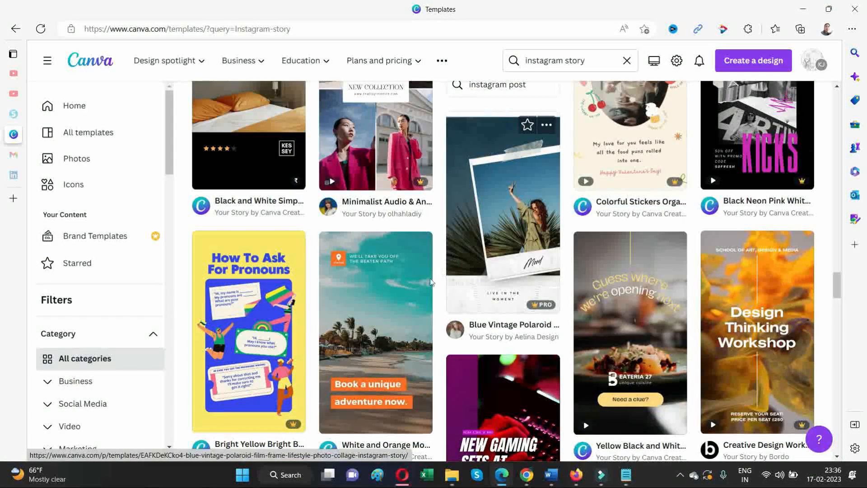
{"action": "scroll", "coordinate": [423, 296], "scroll_direction": "down", "scroll_amount": 4}
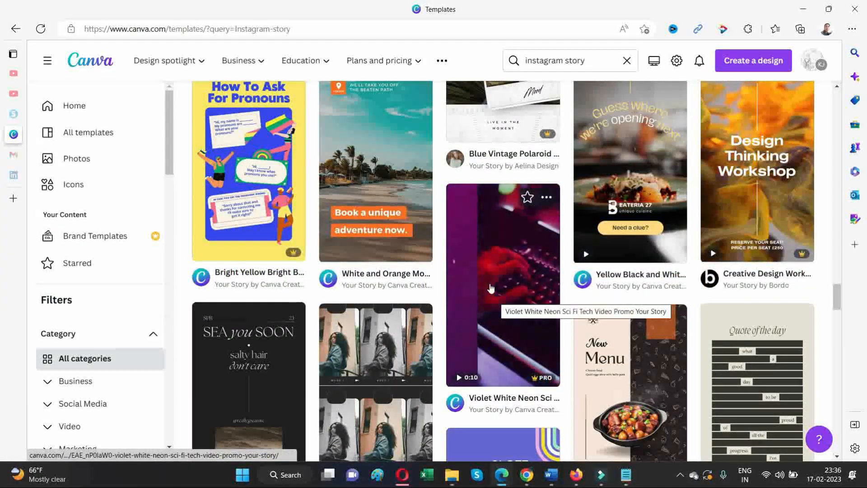
{"action": "scroll", "coordinate": [486, 287], "scroll_direction": "down", "scroll_amount": 4}
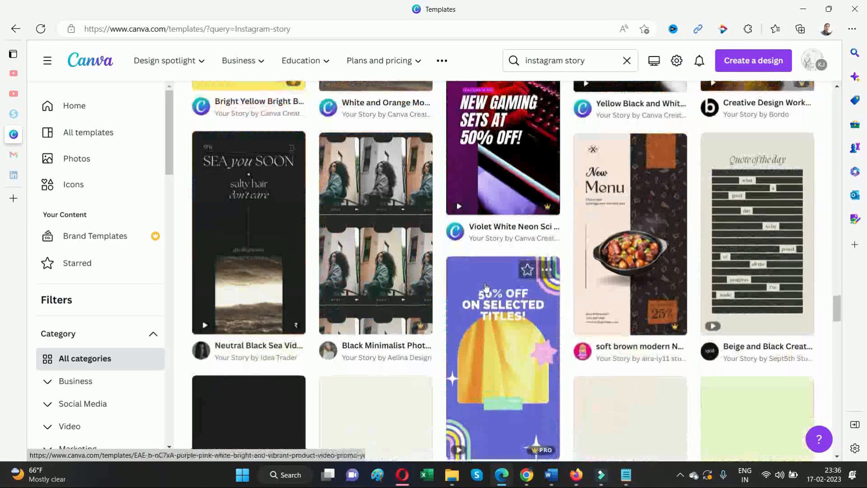
{"action": "scroll", "coordinate": [486, 287], "scroll_direction": "down", "scroll_amount": 5}
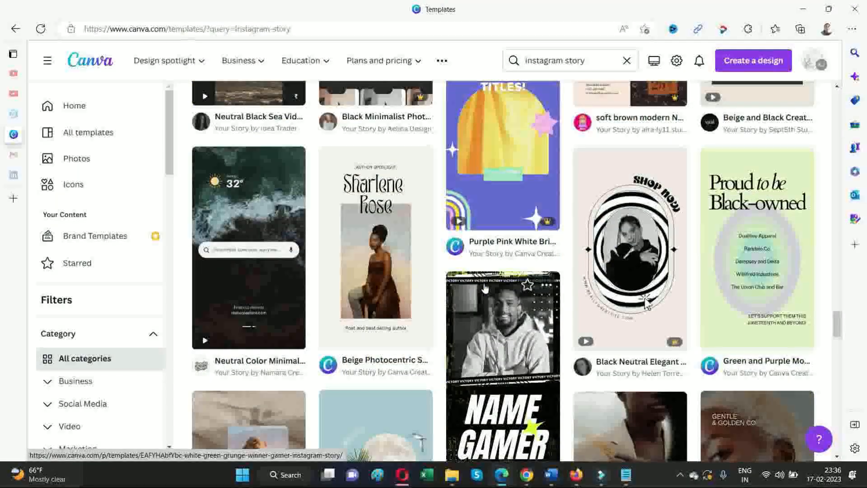
{"action": "scroll", "coordinate": [484, 287], "scroll_direction": "down", "scroll_amount": 4}
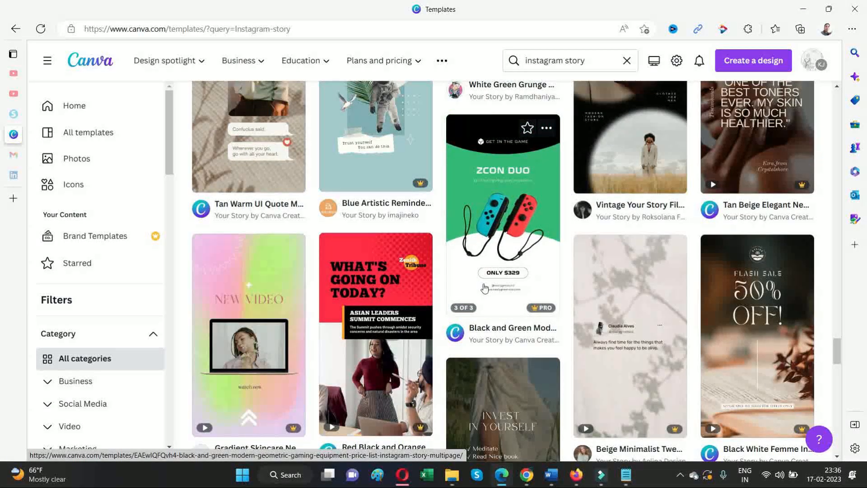
{"action": "scroll", "coordinate": [410, 287], "scroll_direction": "down", "scroll_amount": 4}
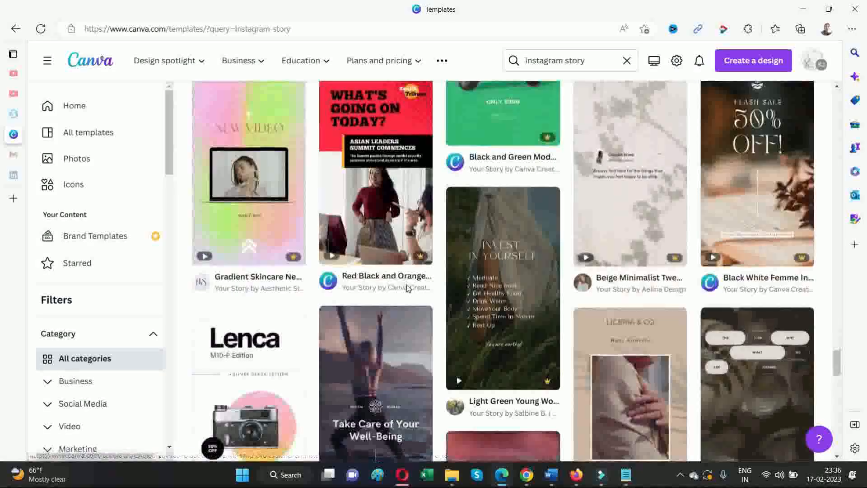
{"action": "scroll", "coordinate": [587, 289], "scroll_direction": "up", "scroll_amount": 3}
{"action": "scroll", "coordinate": [612, 282], "scroll_direction": "down", "scroll_amount": 7}
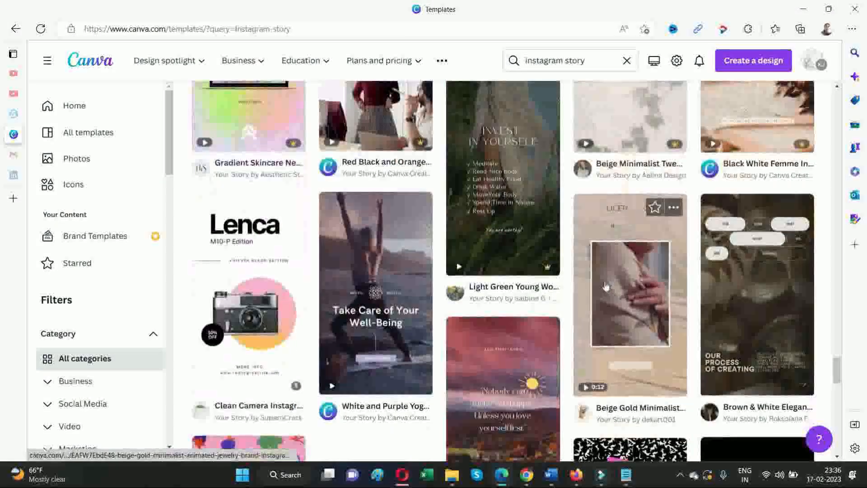
{"action": "scroll", "coordinate": [605, 286], "scroll_direction": "down", "scroll_amount": 6}
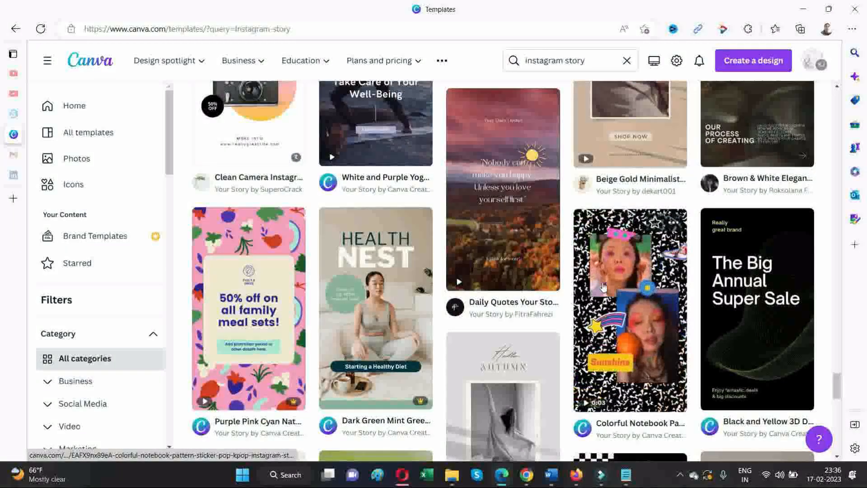
{"action": "scroll", "coordinate": [604, 285], "scroll_direction": "down", "scroll_amount": 5}
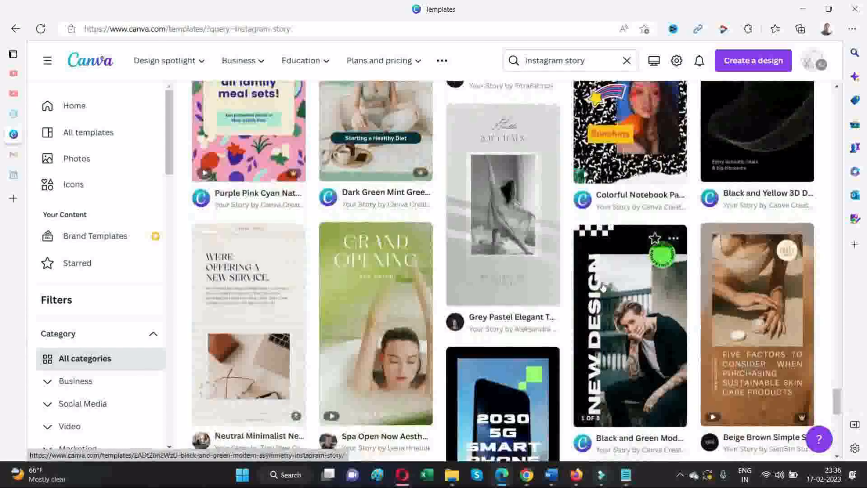
{"action": "scroll", "coordinate": [603, 286], "scroll_direction": "down", "scroll_amount": 5}
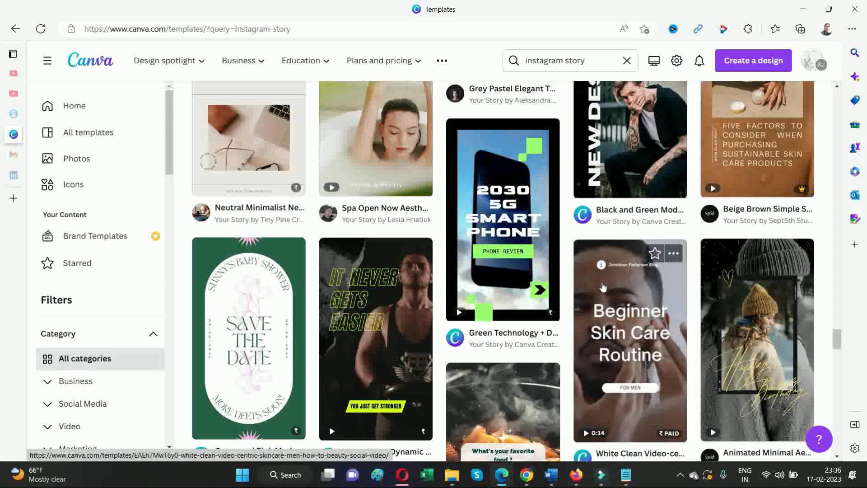
{"action": "scroll", "coordinate": [603, 286], "scroll_direction": "down", "scroll_amount": 4}
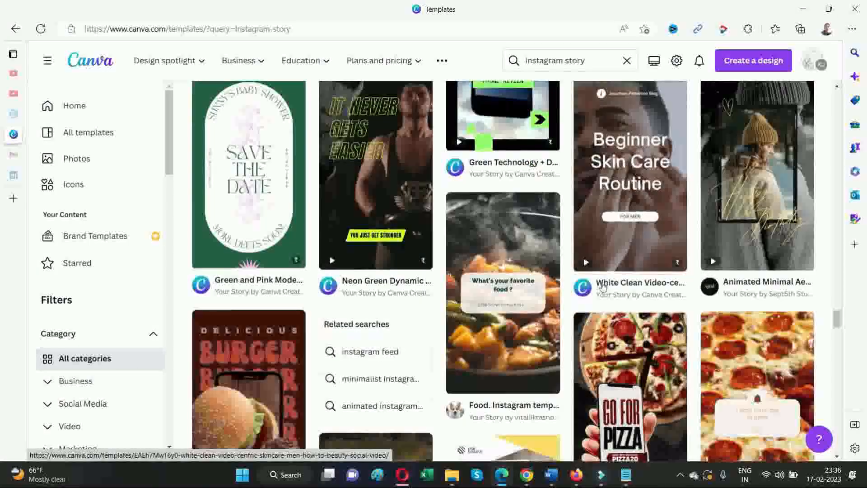
{"action": "scroll", "coordinate": [460, 280], "scroll_direction": "down", "scroll_amount": 4}
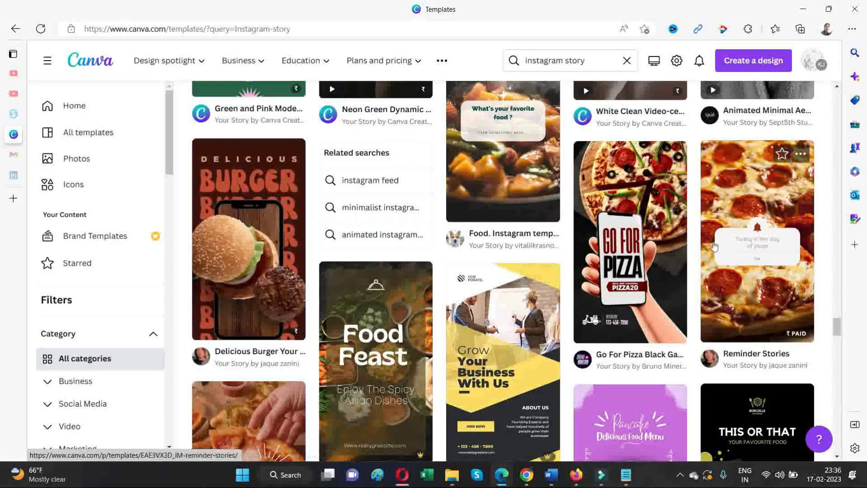
Open the Go For Pizza Black Gastronomy Instagram Story template for customising.
{"action": "left_click", "coordinate": [624, 239]}
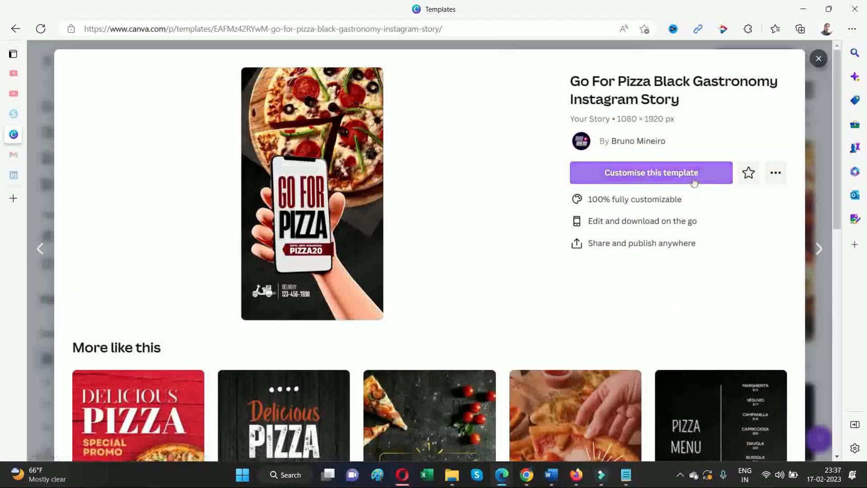
{"action": "left_click", "coordinate": [694, 180]}
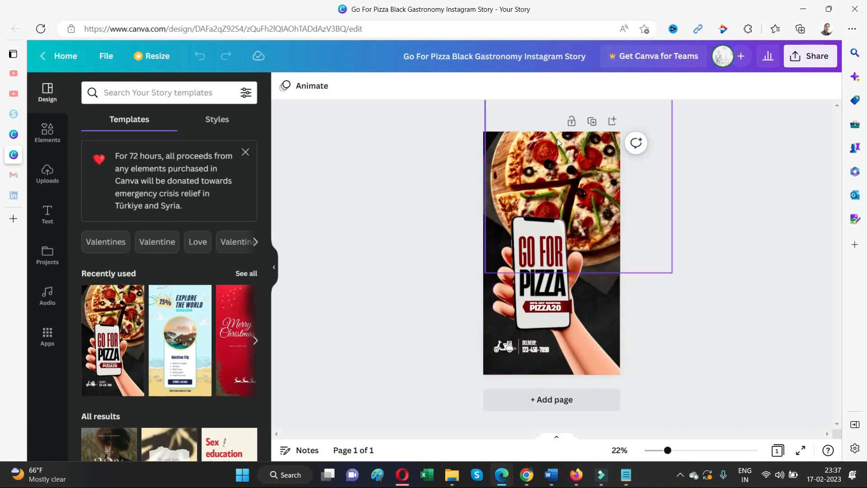
Switch to Firefox and search Google Images for "pizza hut", refining the query to "pizza hut logo".
{"action": "left_click", "coordinate": [576, 474]}
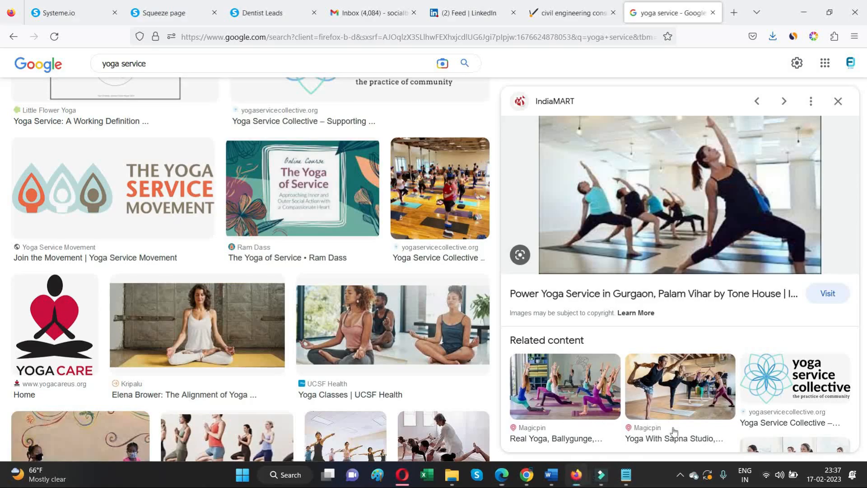
{"action": "left_click", "coordinate": [165, 62]}
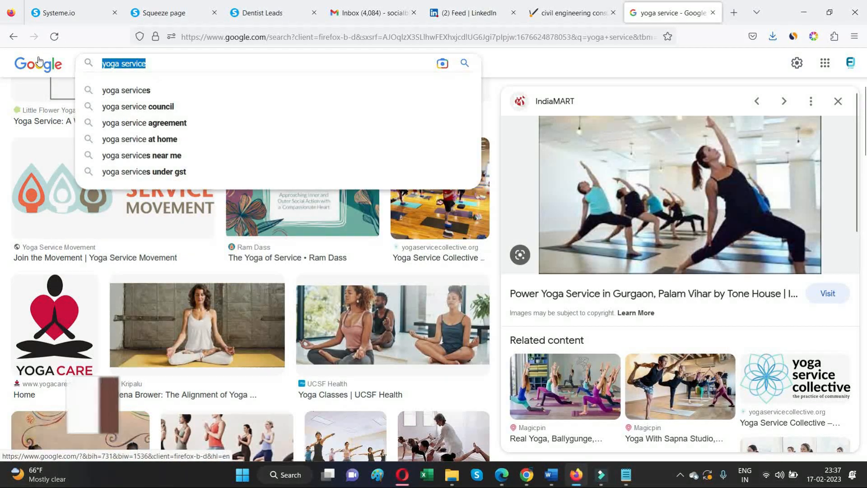
{"action": "type", "text": "pizza hut"}
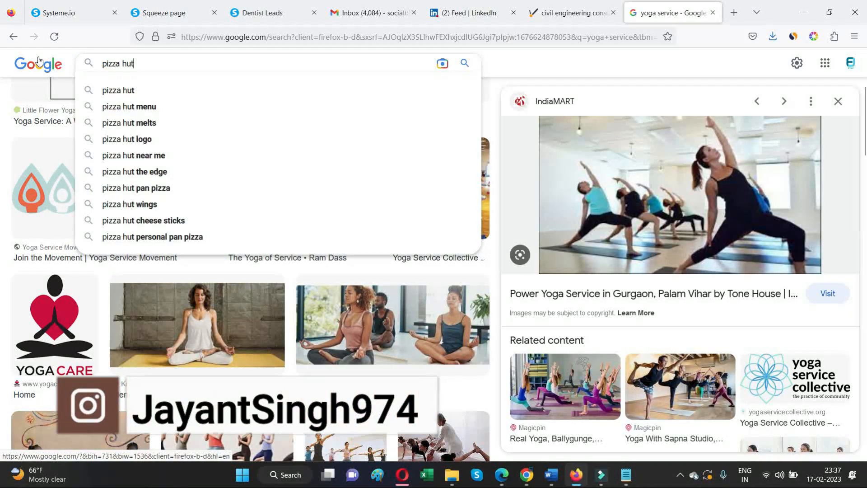
{"action": "key", "text": "Return"}
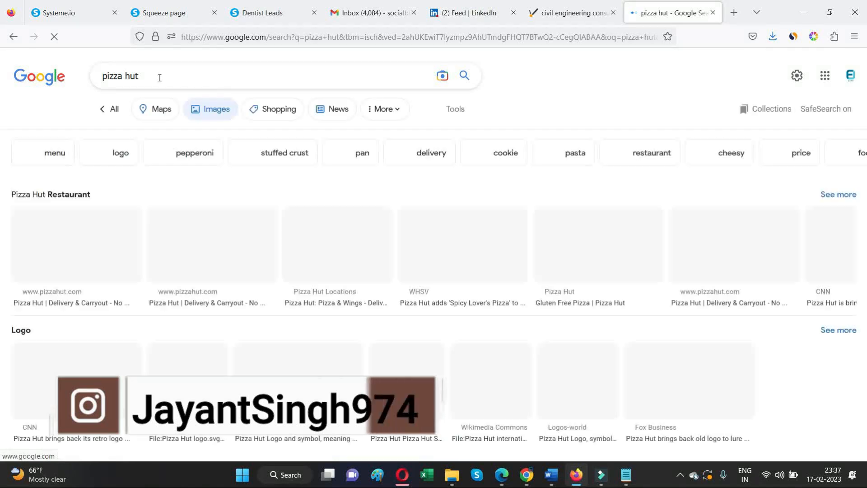
{"action": "left_click", "coordinate": [155, 75]}
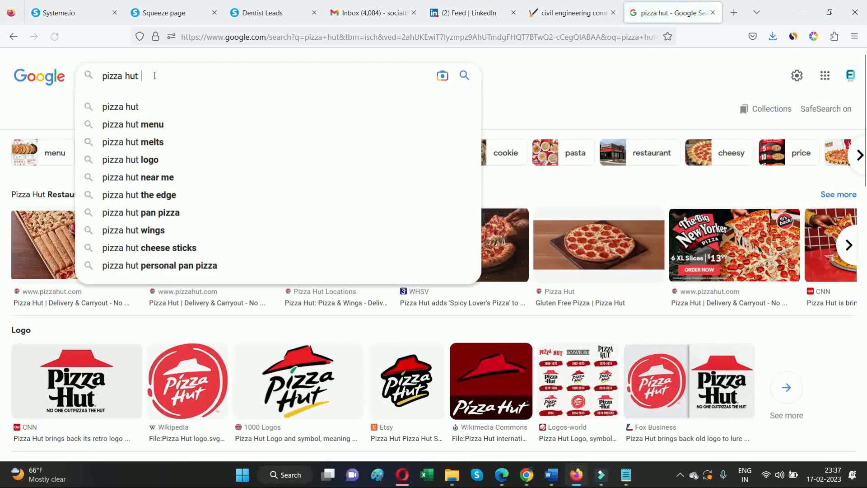
{"action": "type", "text": "logo"}
{"action": "key", "text": "Return"}
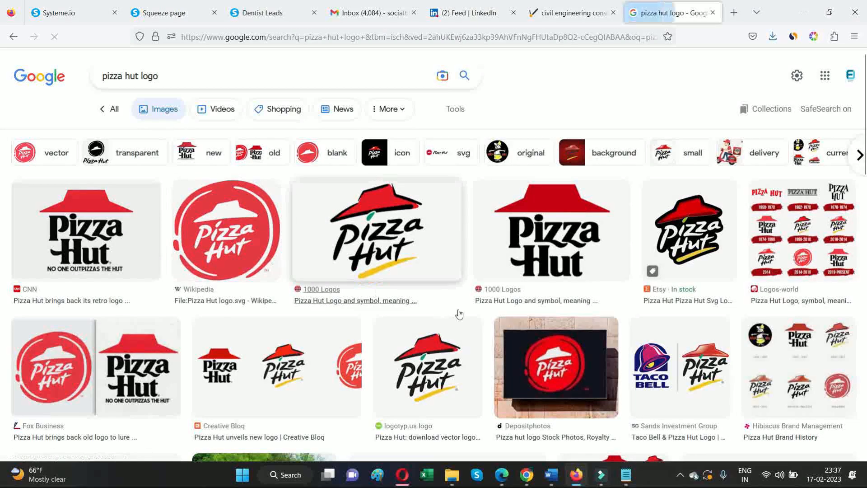
Save the 1000 Logos Pizza Hut logo to the Desktop as JPEG image Pizza-Hut-Logo-1999 and return to the Canva design in Edge.
{"action": "left_click", "coordinate": [384, 247]}
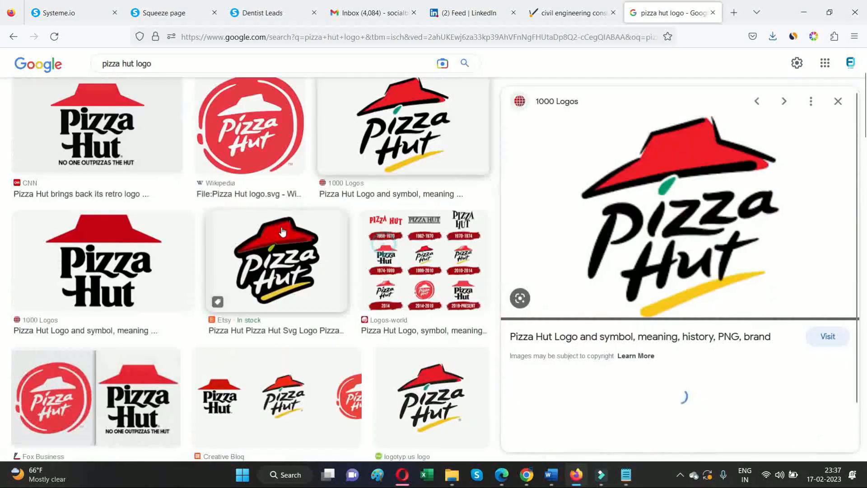
{"action": "right_click", "coordinate": [683, 220]}
{"action": "left_click", "coordinate": [699, 370]}
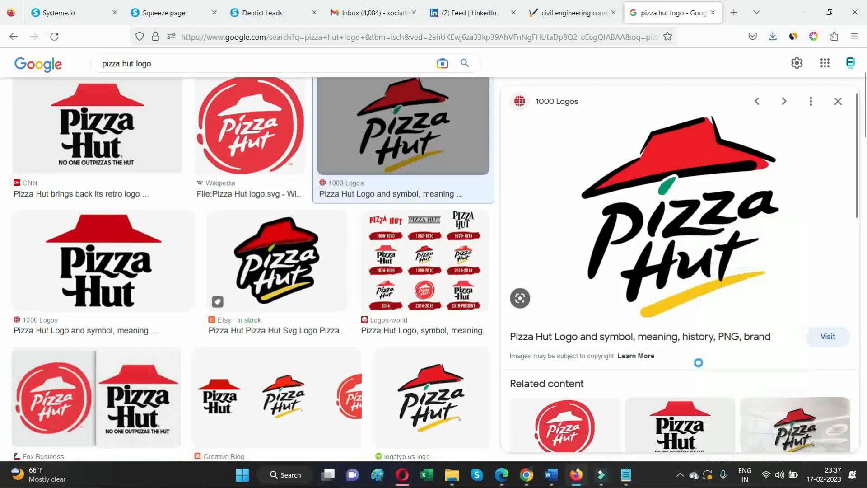
{"action": "left_click", "coordinate": [45, 127]}
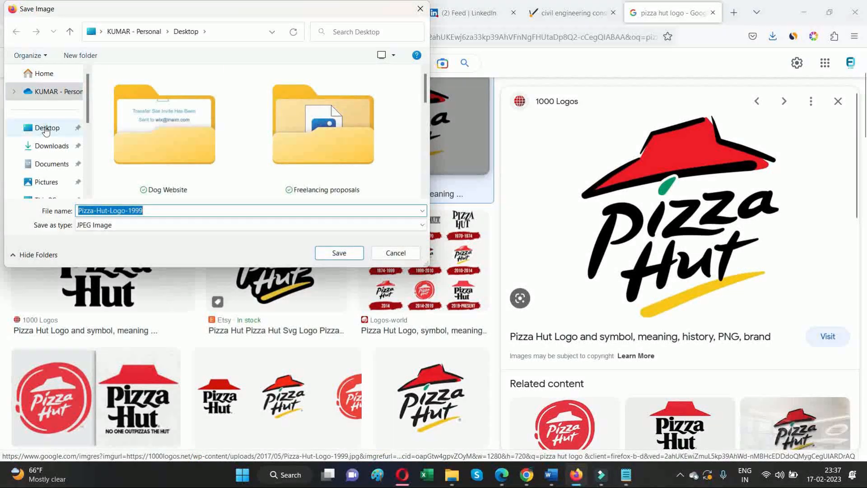
{"action": "left_click_drag", "start_coordinate": [425, 92], "coordinate": [362, 224]}
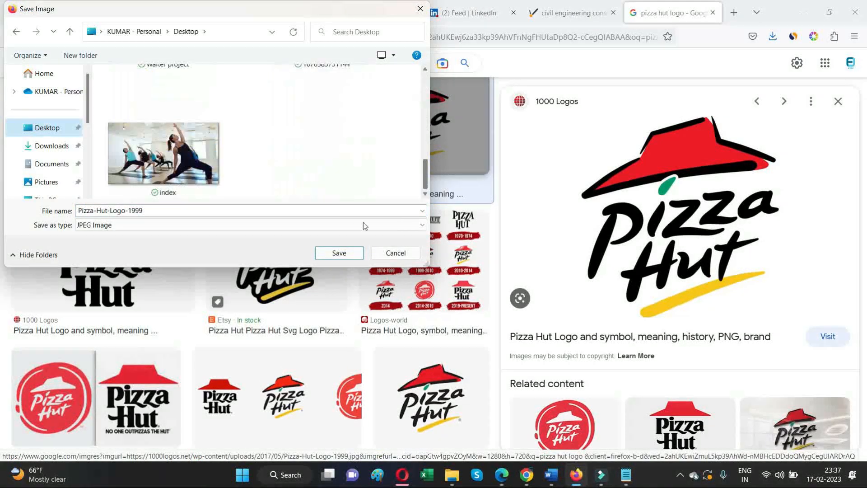
{"action": "left_click", "coordinate": [340, 253]}
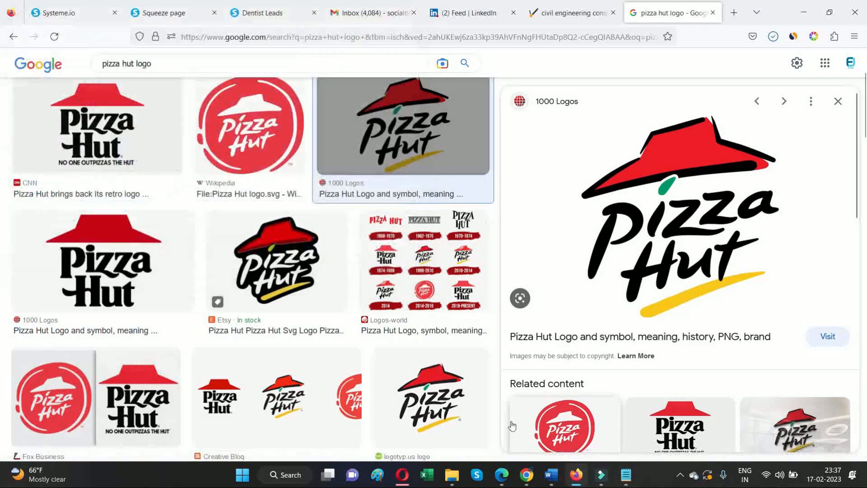
{"action": "left_click", "coordinate": [501, 474]}
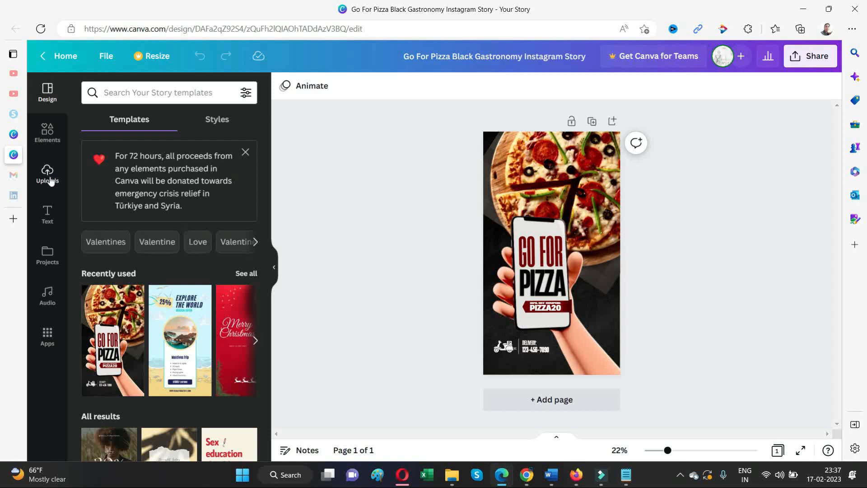
Add the recently used circular picture frame to the design, beside the hand holding the phone.
{"action": "left_click", "coordinate": [47, 132]}
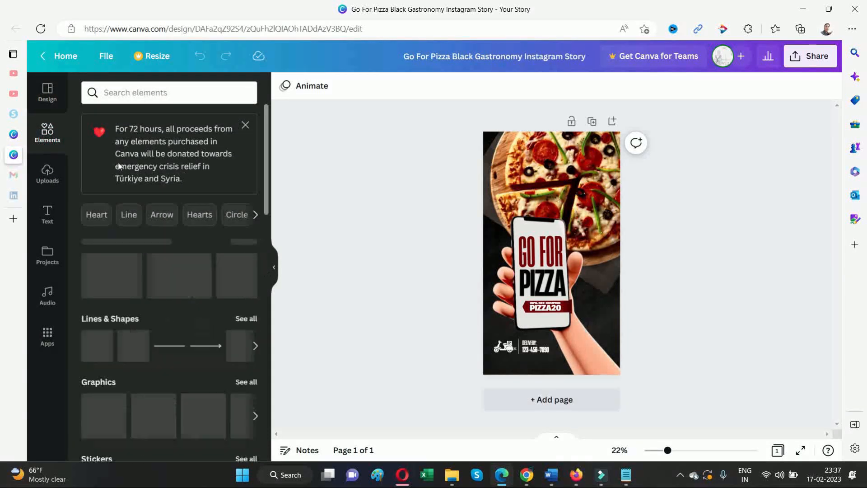
{"action": "left_click_drag", "start_coordinate": [118, 295], "coordinate": [599, 292]}
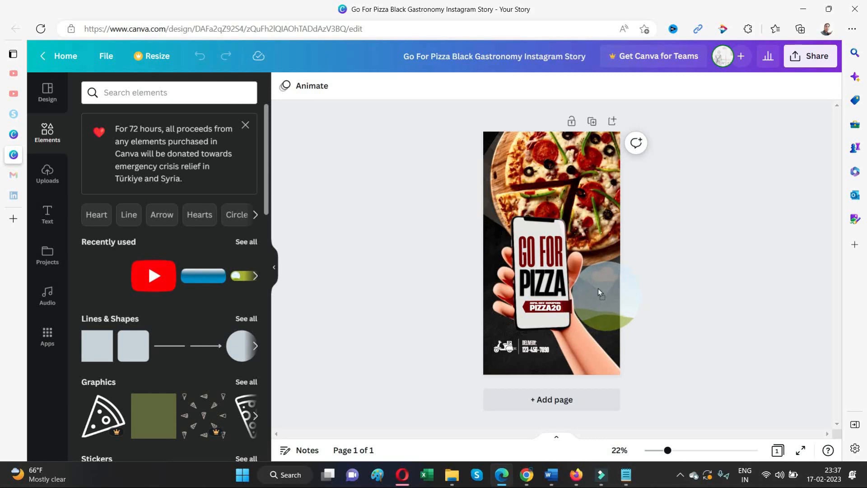
Shift the hand-and-phone image slightly left to make room for the circular frame.
{"action": "left_click_drag", "start_coordinate": [545, 290], "coordinate": [544, 291]}
{"action": "left_click", "coordinate": [497, 253]}
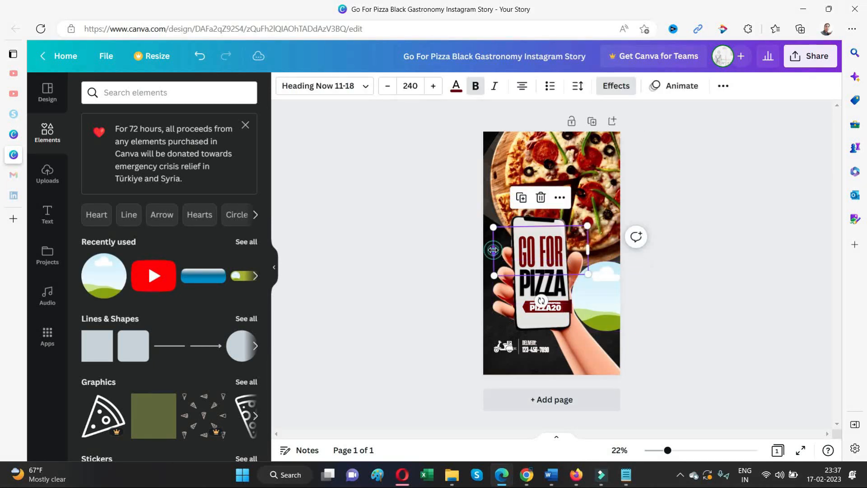
{"action": "left_click", "coordinate": [514, 307]}
{"action": "left_click_drag", "start_coordinate": [514, 307], "coordinate": [505, 312]}
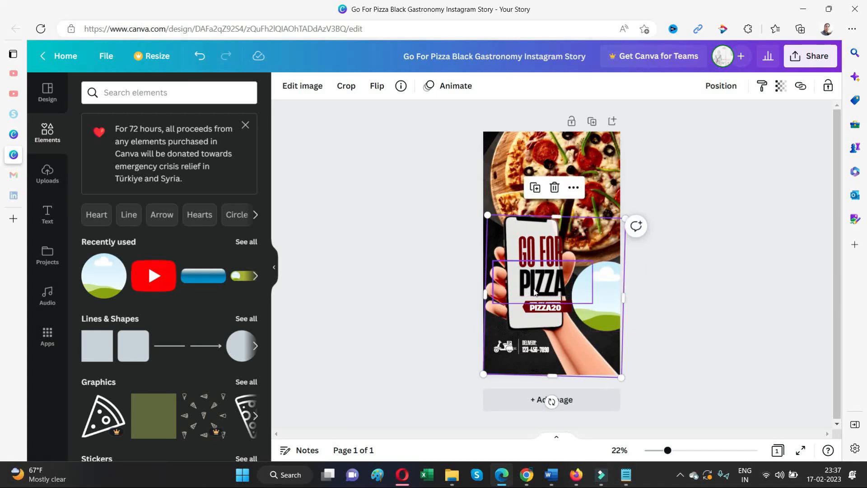
{"action": "left_click", "coordinate": [441, 230]}
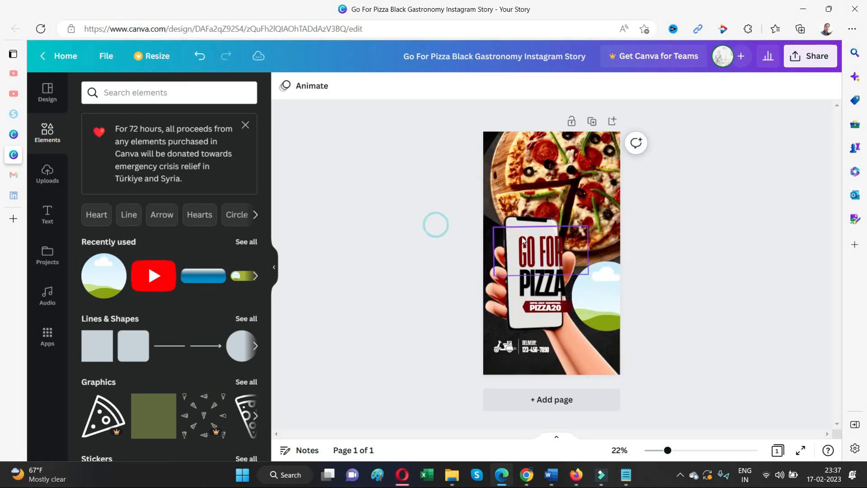
{"action": "left_click", "coordinate": [504, 224]}
{"action": "mouse_move", "coordinate": [505, 224]}
{"action": "left_mouse_down"}
{"action": "mouse_move", "coordinate": [498, 220]}
{"action": "mouse_move", "coordinate": [504, 223]}
{"action": "left_mouse_up"}
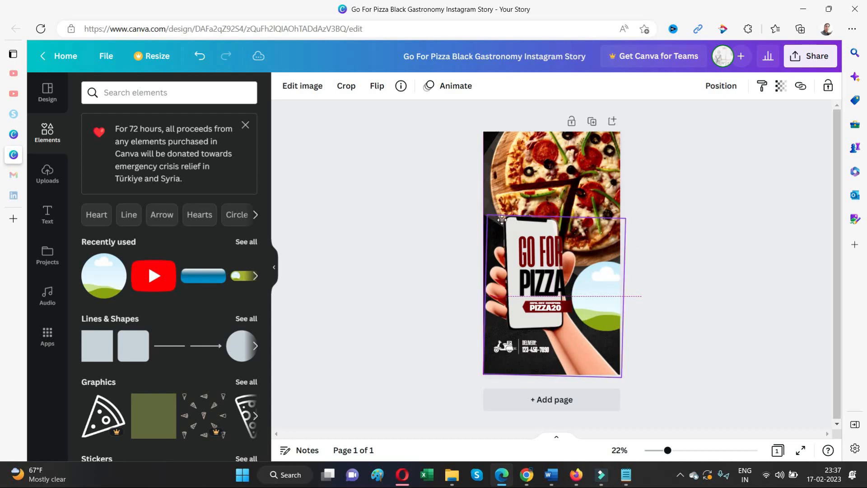
Shrink the circular frame to roughly half its size and place it in the gap right of the phone.
{"action": "left_click", "coordinate": [723, 256]}
{"action": "left_click", "coordinate": [613, 286]}
{"action": "left_click_drag", "start_coordinate": [613, 287], "coordinate": [591, 286]}
{"action": "left_click_drag", "start_coordinate": [552, 330], "coordinate": [612, 292]}
{"action": "left_click", "coordinate": [668, 285]}
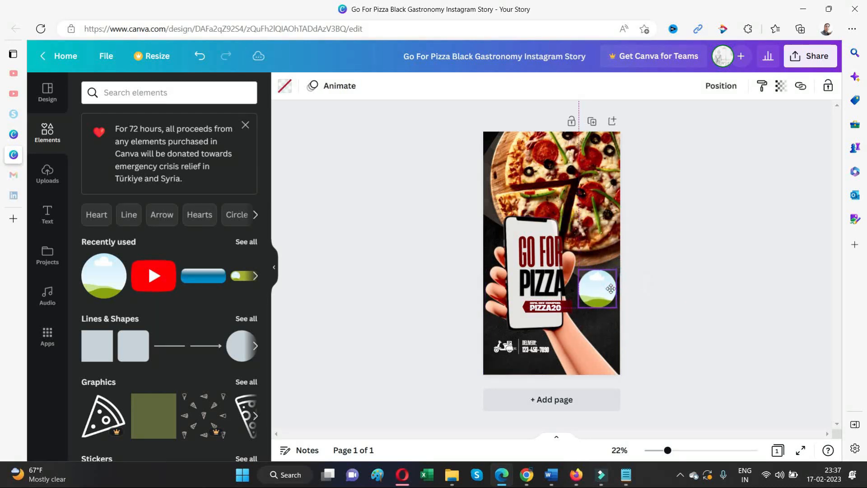
Upload Pizza-Hut-Logo-1999 from the Desktop and fill the circular frame with it.
{"action": "left_click", "coordinate": [46, 173]}
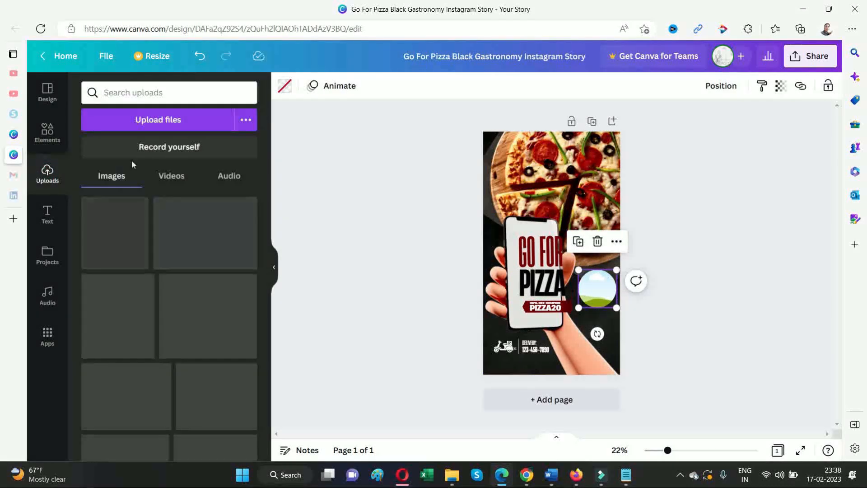
{"action": "left_click", "coordinate": [165, 120]}
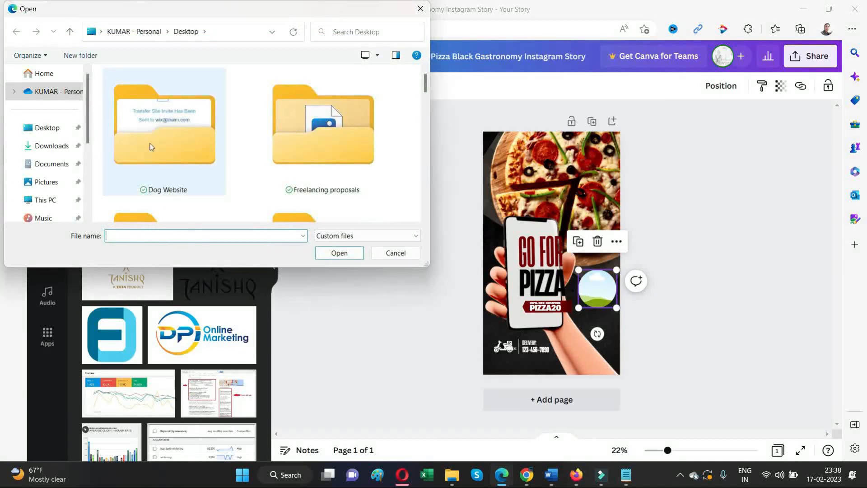
{"action": "scroll", "coordinate": [248, 202], "scroll_direction": "down", "scroll_amount": 8}
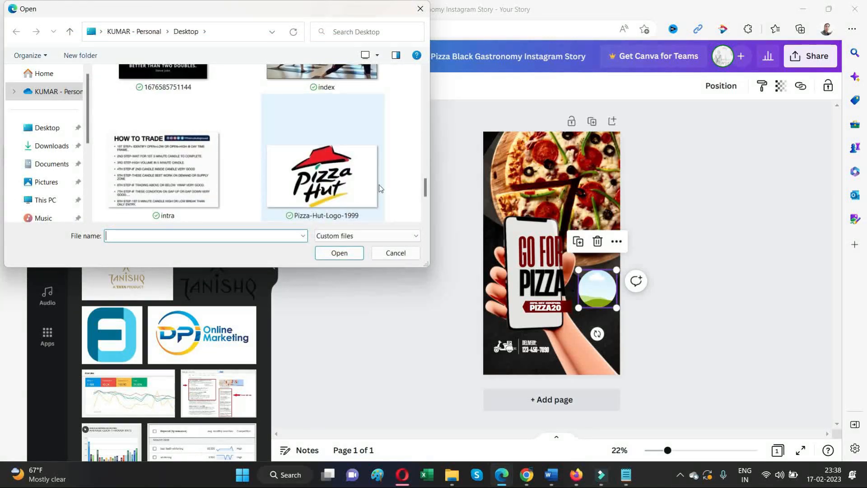
{"action": "left_click", "coordinate": [343, 190]}
{"action": "left_click", "coordinate": [351, 254]}
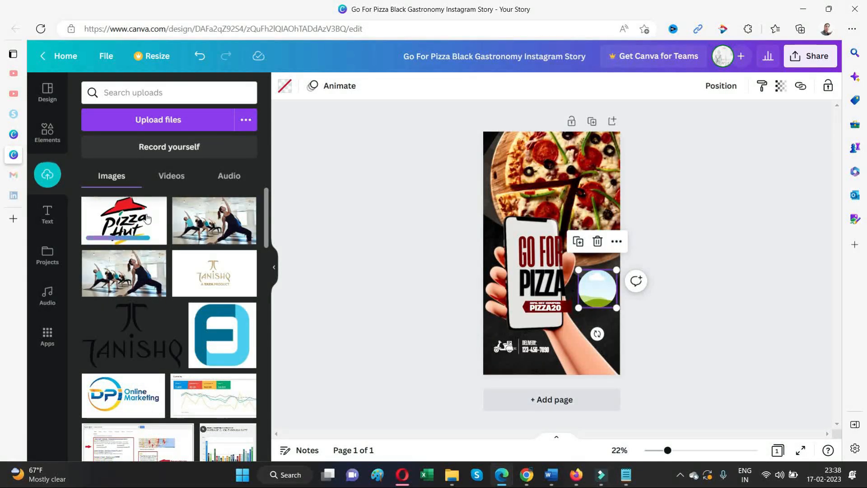
{"action": "left_click_drag", "start_coordinate": [129, 221], "coordinate": [597, 289]}
{"action": "left_click", "coordinate": [696, 237]}
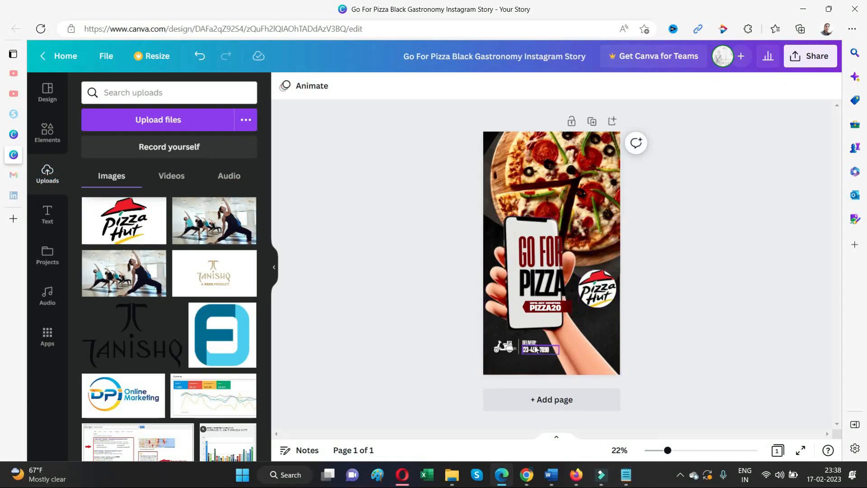
Set the font size of the delivery phone number to 50.
{"action": "left_click", "coordinate": [521, 346]}
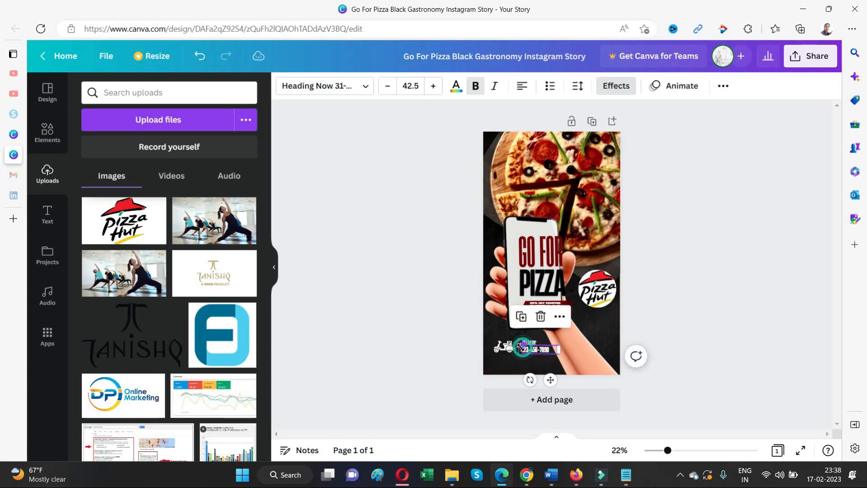
{"action": "left_click", "coordinate": [419, 88]}
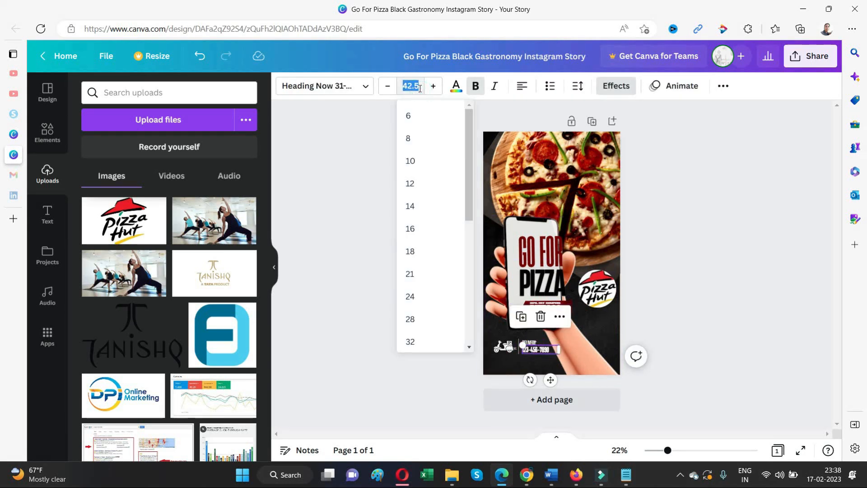
{"action": "key", "text": "Return"}
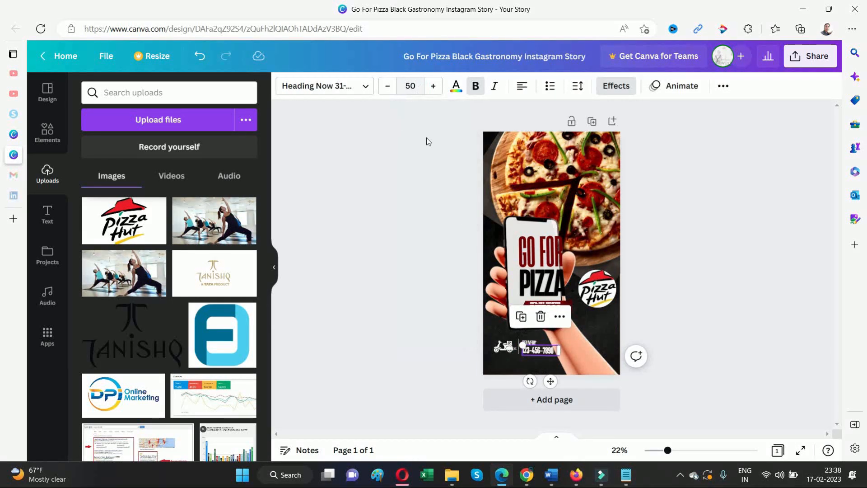
{"action": "left_click", "coordinate": [687, 265]}
Set the font size of the "DELIVERY:" label to 50.
{"action": "left_click", "coordinate": [532, 344]}
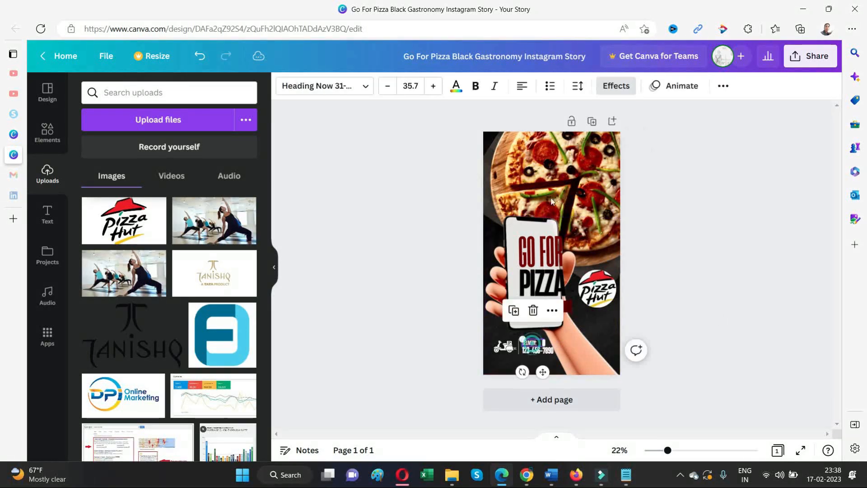
{"action": "left_click", "coordinate": [419, 87]}
{"action": "type", "text": "5"}
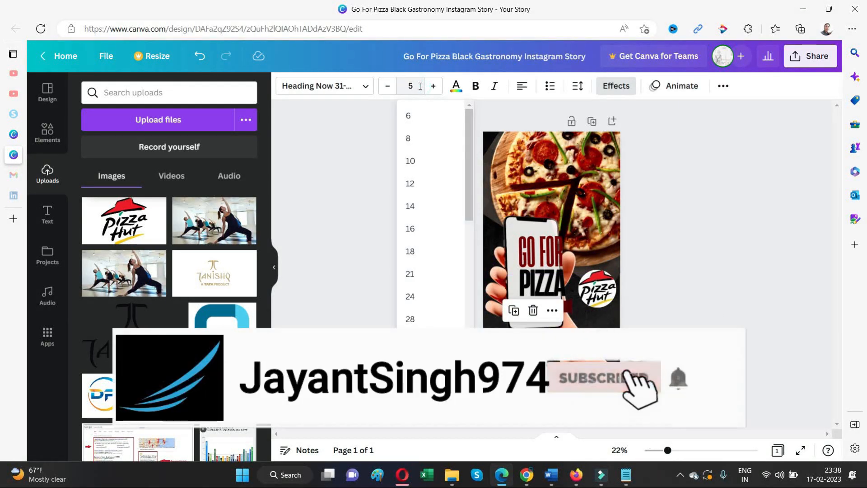
{"action": "type", "text": "0"}
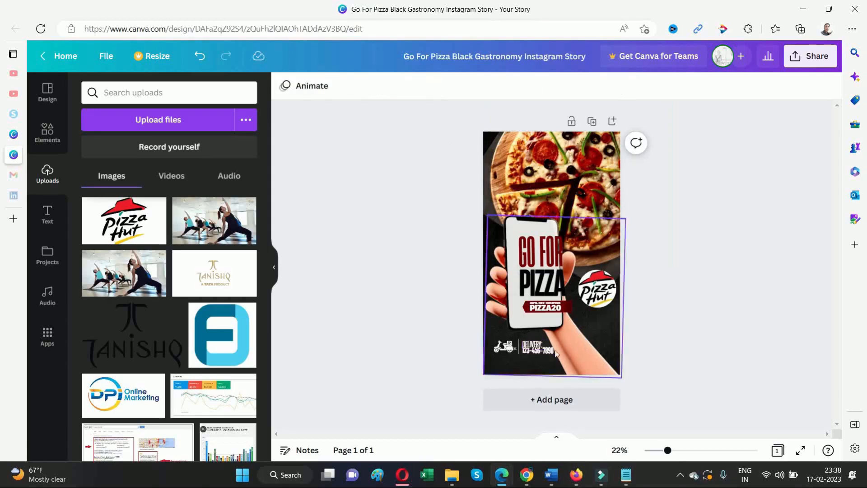
Move the phone number down so it sits clear below the "DELIVERY:" label.
{"action": "left_click", "coordinate": [552, 354]}
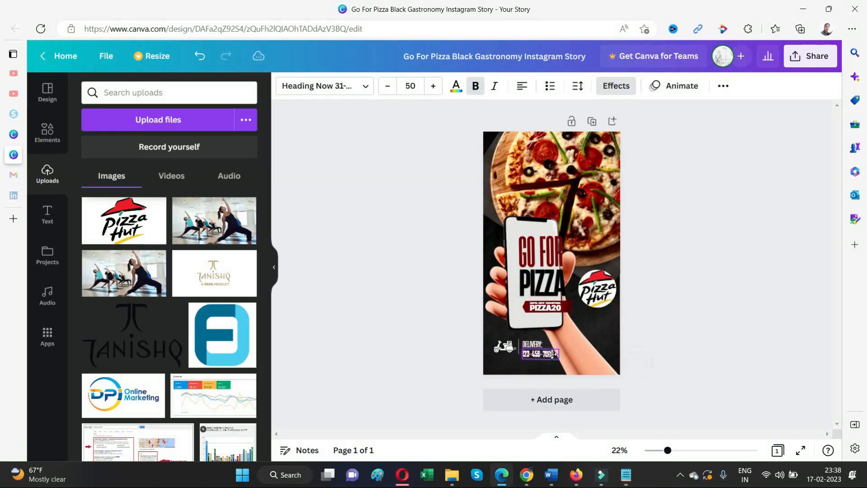
{"action": "left_click", "coordinate": [722, 276]}
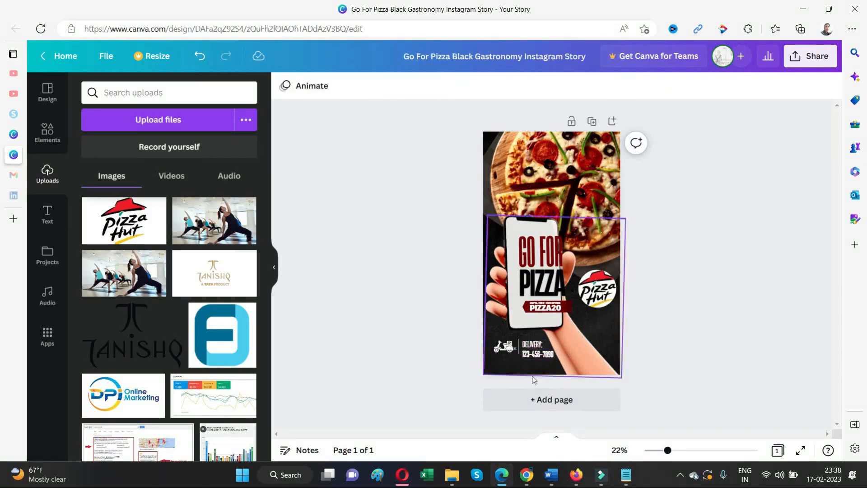
{"action": "left_click", "coordinate": [546, 356]}
{"action": "left_click_drag", "start_coordinate": [545, 356], "coordinate": [544, 353]}
{"action": "left_click", "coordinate": [714, 297]}
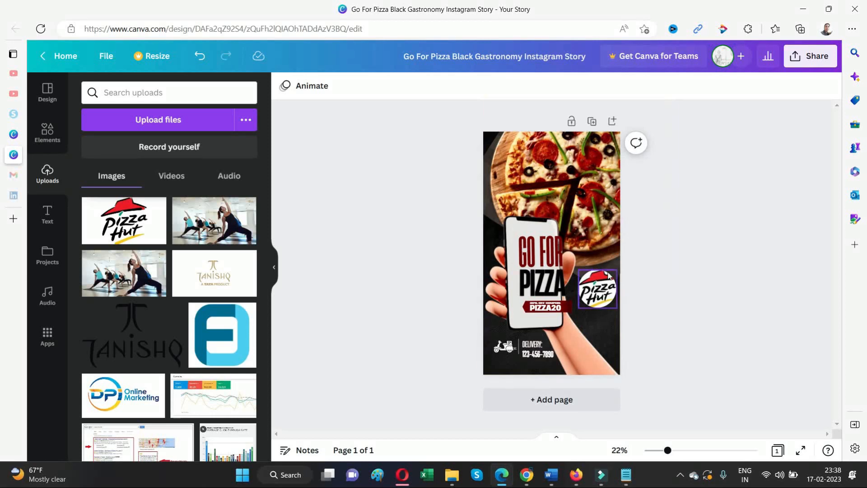
Move the "PIZZA" and "GO FOR" headings left so both are centred on the phone screen.
{"action": "left_click", "coordinate": [540, 285]}
{"action": "left_click_drag", "start_coordinate": [538, 284], "coordinate": [532, 284]}
{"action": "left_click", "coordinate": [536, 249]}
{"action": "left_click_drag", "start_coordinate": [536, 249], "coordinate": [528, 248]}
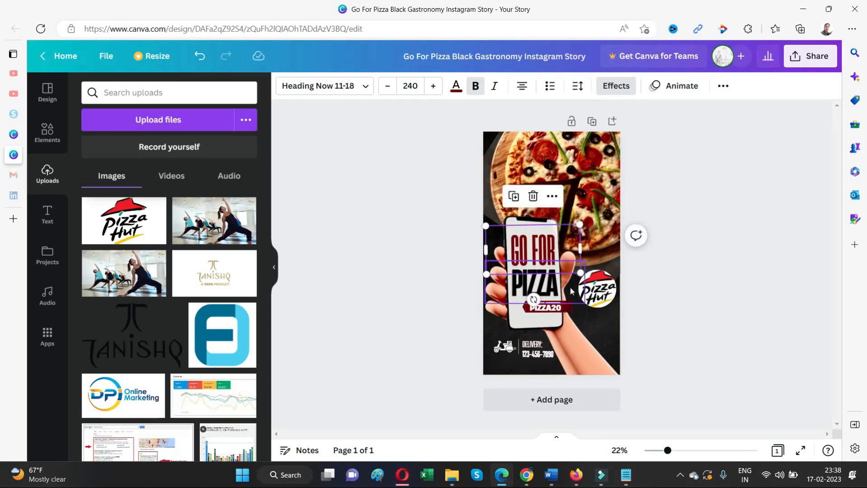
{"action": "left_click", "coordinate": [658, 313]}
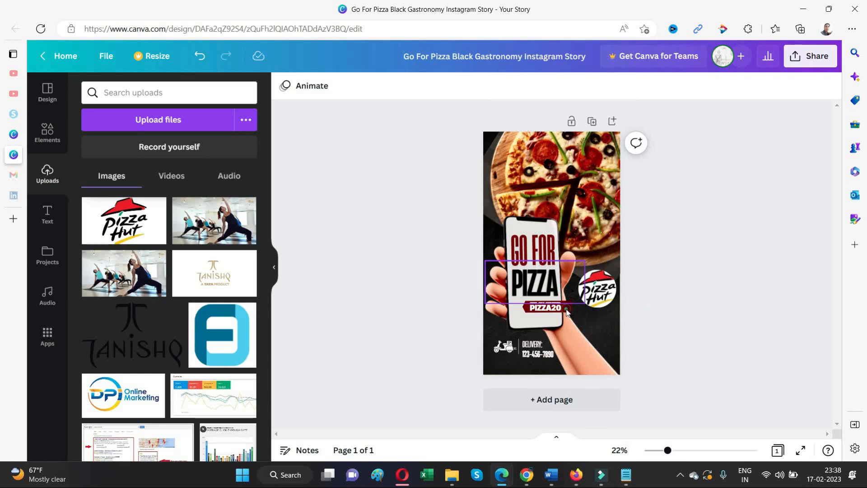
{"action": "left_click", "coordinate": [568, 311]}
{"action": "left_click", "coordinate": [527, 310]}
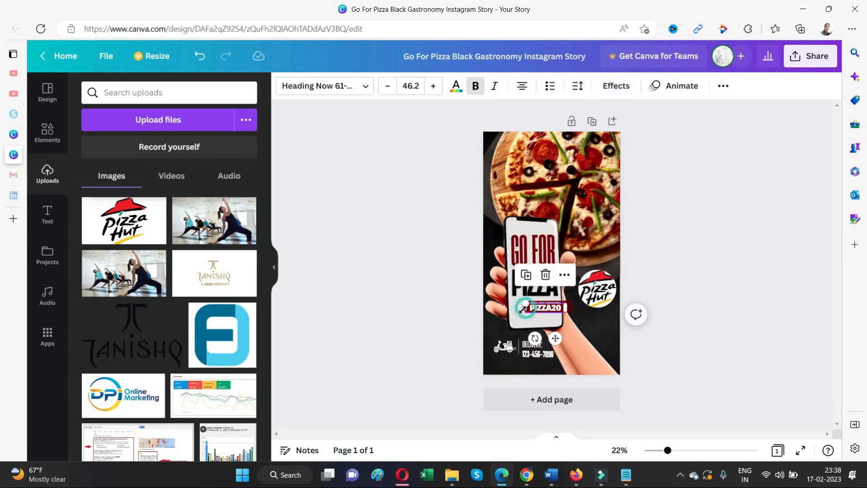
{"action": "left_click", "coordinate": [717, 280]}
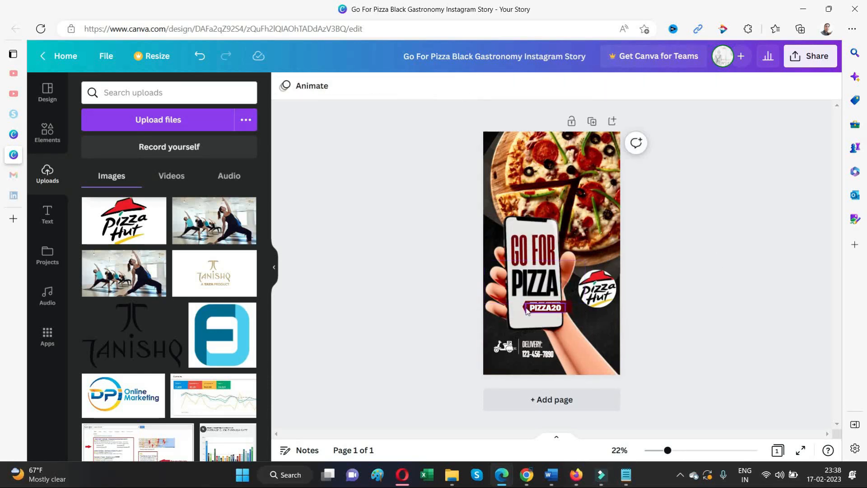
{"action": "left_click", "coordinate": [573, 309]}
{"action": "left_click", "coordinate": [573, 294]}
{"action": "left_click", "coordinate": [760, 261]}
Download the finished story design as a PNG at 1,080 × 1,920 px.
{"action": "left_click", "coordinate": [817, 56]}
{"action": "left_click", "coordinate": [693, 328]}
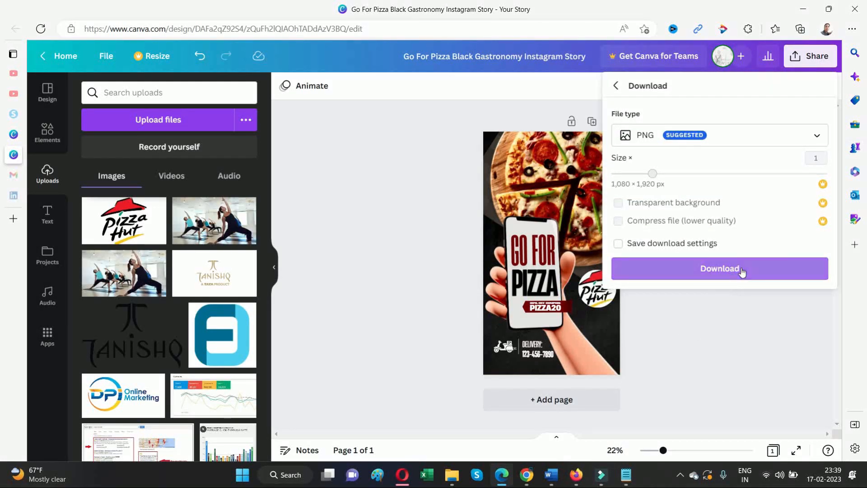
{"action": "left_click", "coordinate": [659, 271]}
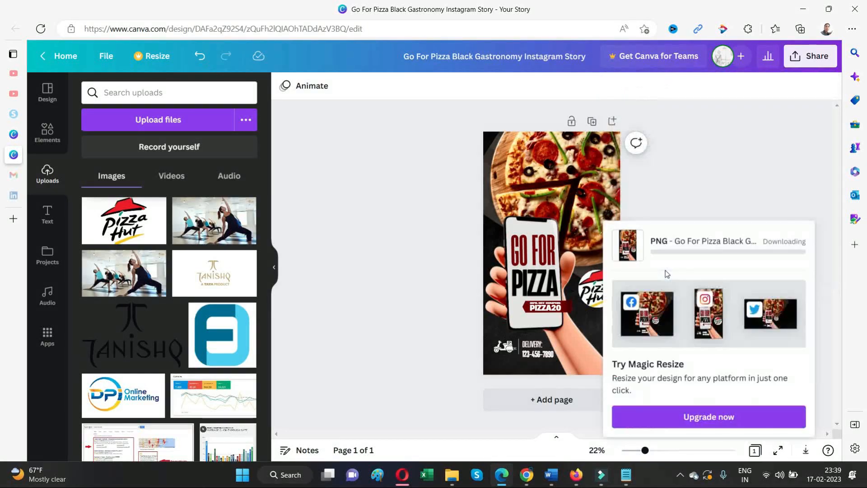